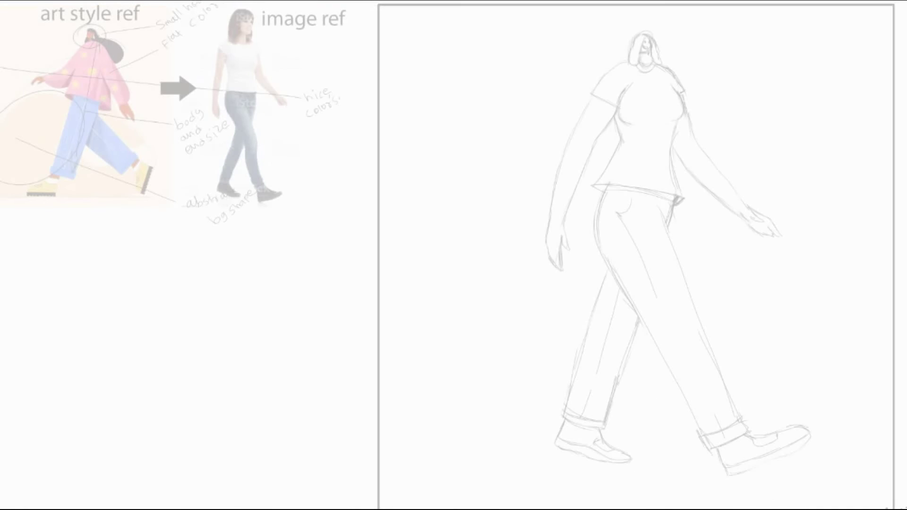
Step: Trace the rear shoe and its trouser cuff over the sketch with the Pen tool
{"action": "left_click_drag", "start_coordinate": [527, 382], "coordinate": [492, 359]}
{"action": "left_click", "coordinate": [436, 350], "text": "alt"}
{"action": "left_click", "coordinate": [472, 262]}
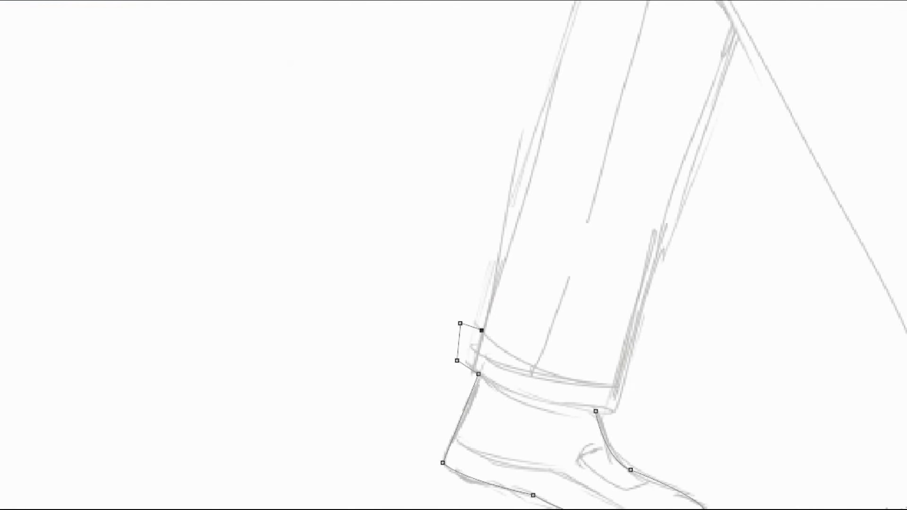
{"action": "left_click", "coordinate": [482, 330], "text": "alt"}
Step: Extend the outline path along the back of the hips and shirt, down the inner arm and around the lowered hand
{"action": "left_click_drag", "start_coordinate": [486, 212], "coordinate": [494, 146]}
{"action": "left_click", "coordinate": [402, 213]}
{"action": "left_click", "coordinate": [294, 490]}
{"action": "left_click", "coordinate": [390, 329]}
{"action": "left_click_drag", "start_coordinate": [318, 327], "coordinate": [322, 217]}
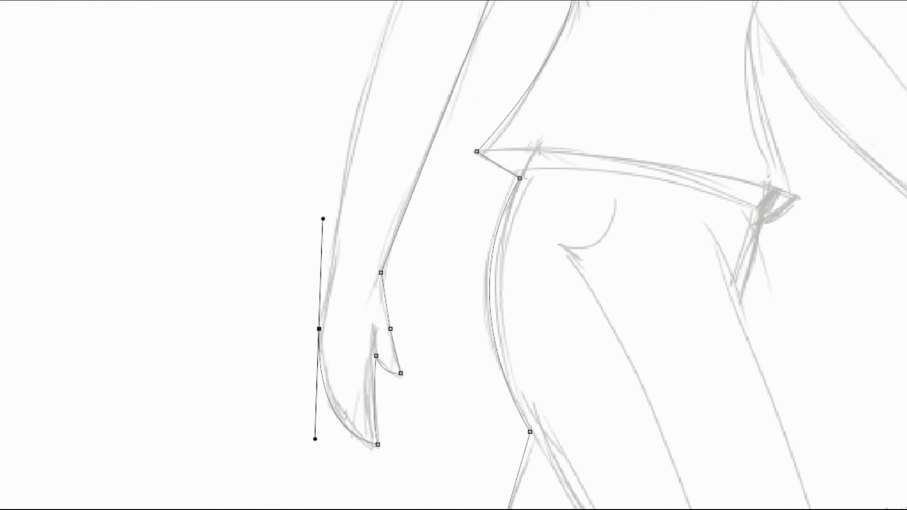
Step: Trace the outer edge of the lowered arm from the hand up to the sleeve corner
{"action": "left_click", "coordinate": [318, 327], "text": "alt"}
{"action": "left_click", "coordinate": [350, 261]}
{"action": "left_click_drag", "start_coordinate": [361, 245], "coordinate": [304, 344]}
{"action": "left_click", "coordinate": [330, 291]}
Step: Extend the outline path around the hair and head to the far shoulder
{"action": "left_click_drag", "start_coordinate": [455, 172], "coordinate": [525, 159]}
{"action": "left_click_drag", "start_coordinate": [510, 75], "coordinate": [562, 71]}
{"action": "left_click_drag", "start_coordinate": [560, 144], "coordinate": [578, 218]}
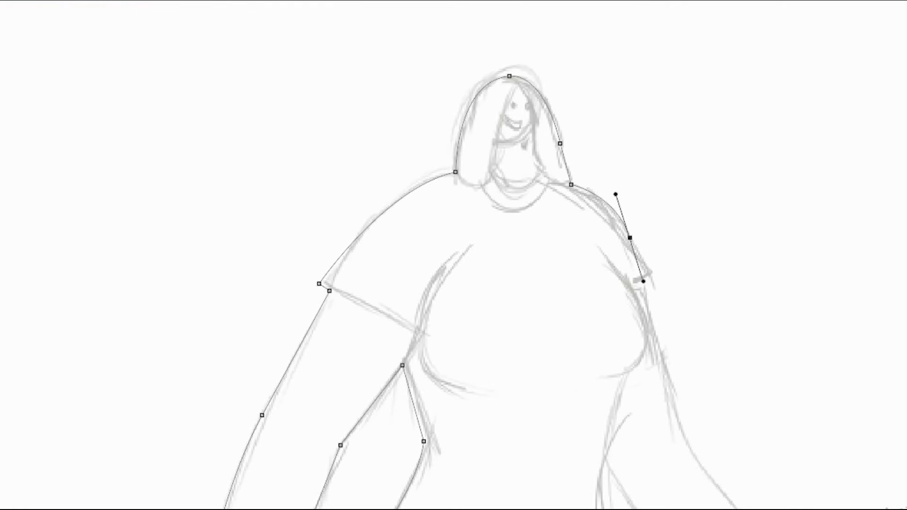
Step: Trace the extended arm and hand, and continue the path down the waist to the shirt hem
{"action": "left_click", "coordinate": [675, 402]}
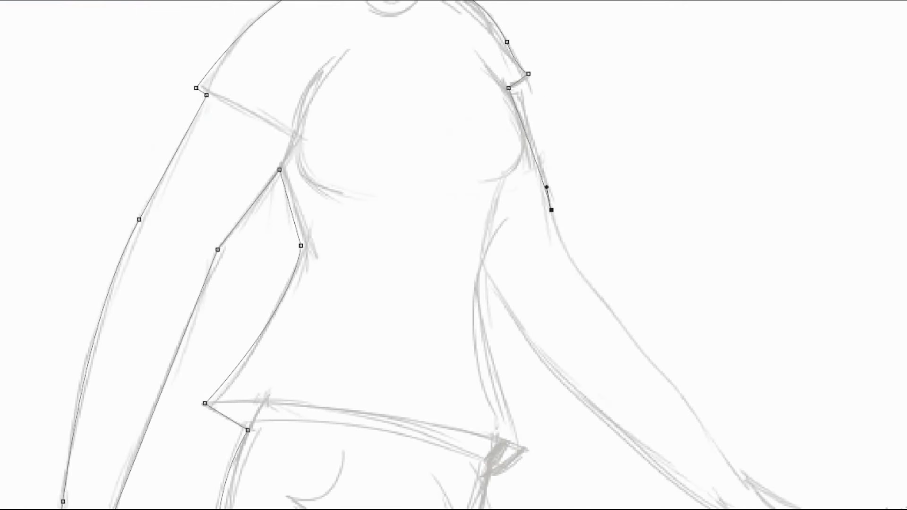
{"action": "left_click_drag", "start_coordinate": [648, 356], "coordinate": [711, 410]}
{"action": "left_click_drag", "start_coordinate": [645, 404], "coordinate": [708, 468]}
{"action": "left_click_drag", "start_coordinate": [384, 142], "coordinate": [439, 263]}
{"action": "left_click_drag", "start_coordinate": [421, 317], "coordinate": [483, 424]}
{"action": "left_click", "coordinate": [421, 317]}
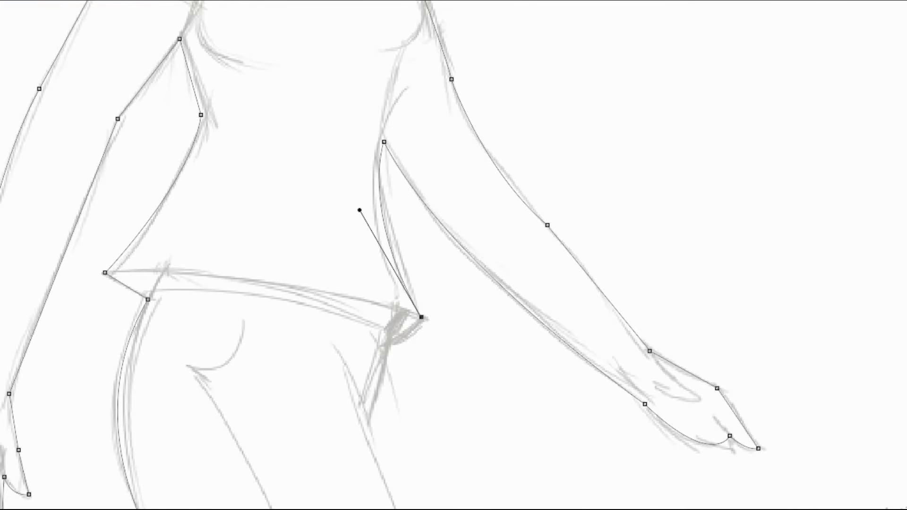
Step: Trace the front leg, its cuff and shoe, and bring the outline back up the inner leg to the rear leg
{"action": "left_click", "coordinate": [365, 81]}
{"action": "left_click", "coordinate": [435, 276]}
{"action": "left_click", "coordinate": [485, 342]}
{"action": "left_click_drag", "start_coordinate": [614, 366], "coordinate": [701, 324]}
{"action": "left_click_drag", "start_coordinate": [665, 392], "coordinate": [671, 429]}
{"action": "left_click_drag", "start_coordinate": [565, 450], "coordinate": [639, 426]}
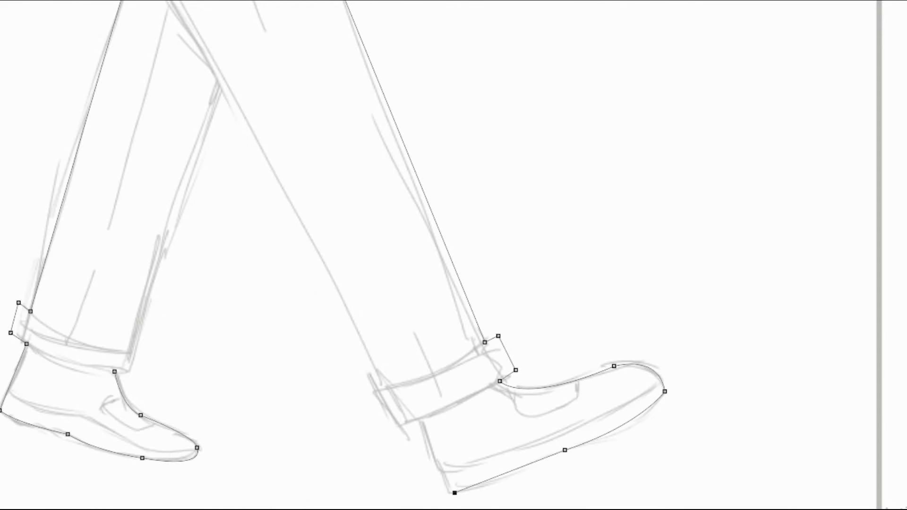
{"action": "left_click", "coordinate": [396, 424]}
{"action": "left_click", "coordinate": [379, 389]}
{"action": "left_click", "coordinate": [393, 385]}
{"action": "left_click", "coordinate": [227, 84]}
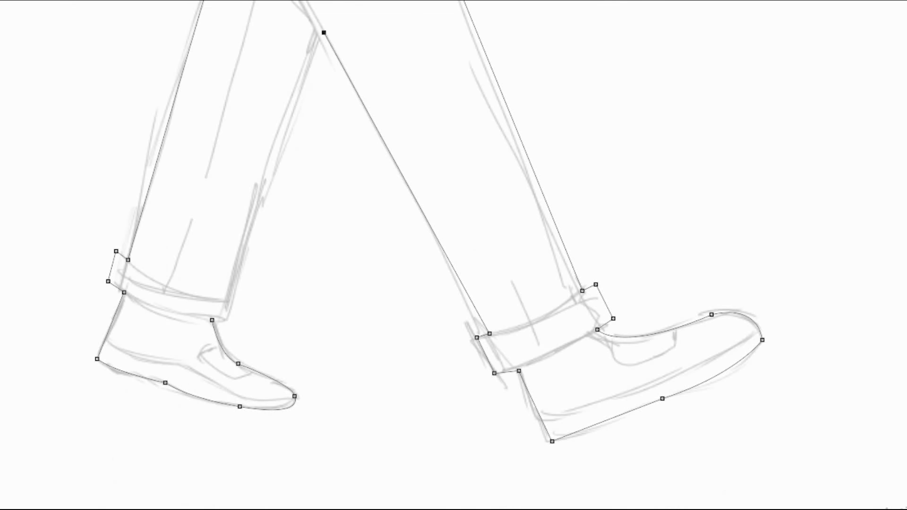
Step: Convert the figure outline to a selection, fill it with #63aaec, and set the image ref layer to full opacity
{"action": "key", "text": "ctrl+Return"}
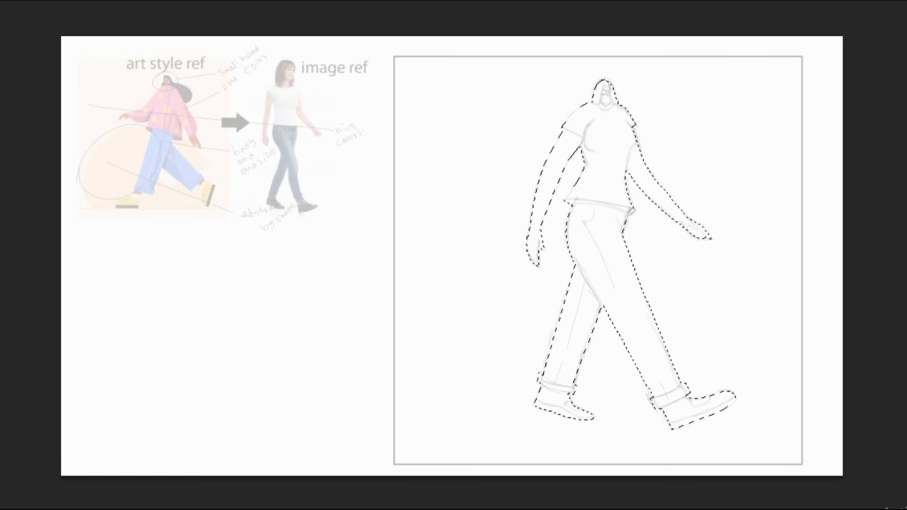
{"action": "type", "text": "63aaec"}
{"action": "key", "text": "Return"}
{"action": "key", "text": "alt+BackSpace"}
{"action": "key", "text": "ctrl+d"}
{"action": "key", "text": "alt+bracketright"}
{"action": "key", "text": "0"}
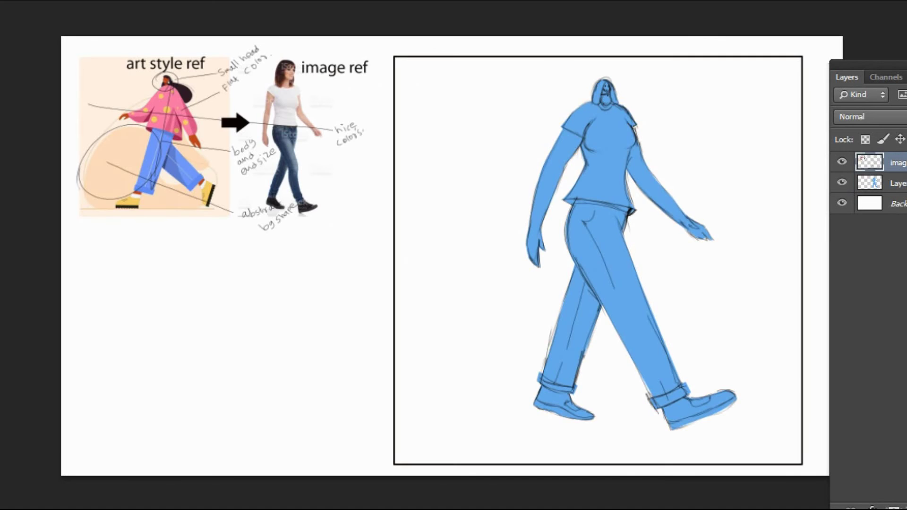
Step: Add a new layer above Layer 1 and clip it to the blue figure
{"action": "key", "text": "alt+bracketleft"}
{"action": "key", "text": "ctrl+plus"}
{"action": "left_click_drag", "start_coordinate": [628, 118], "coordinate": [480, 144]}
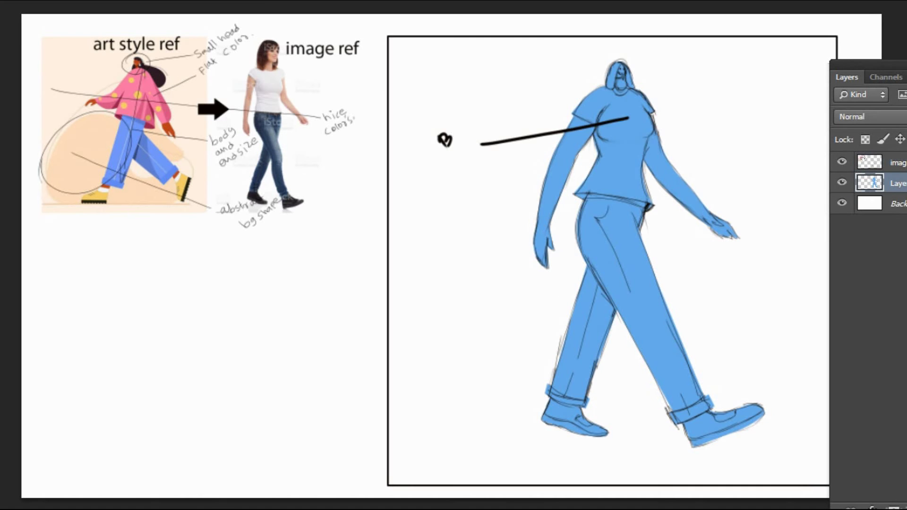
{"action": "key", "text": "ctrl+shift+alt+n"}
{"action": "key", "text": "ctrl+alt+g"}
{"action": "key", "text": "alt+bracketleft"}
{"action": "key", "text": "ctrl+plus"}
{"action": "key", "text": "ctrl+plus"}
{"action": "key", "text": "alt+bracketright"}
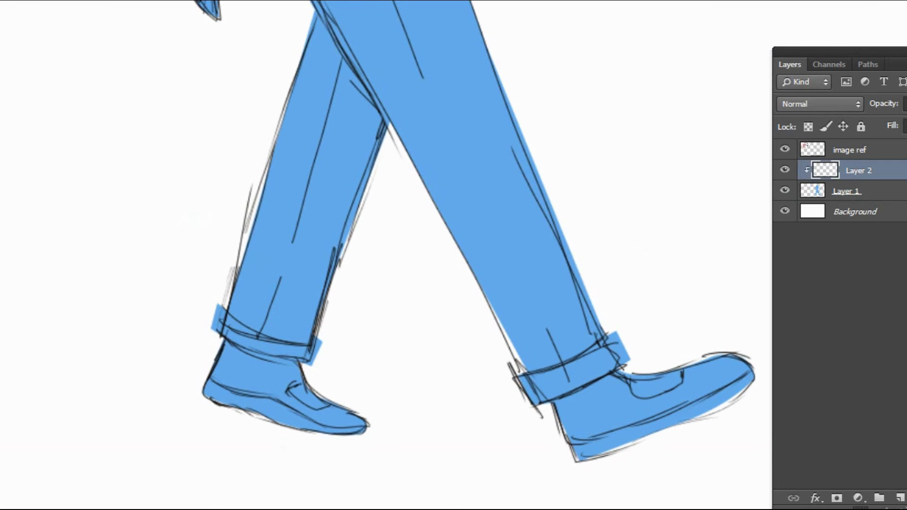
Step: Outline the trousers from the waistline to both cuffs with the Pen tool and convert the path to a selection
{"action": "scroll", "coordinate": [572, 404], "scroll_direction": "up", "scroll_amount": 10}
{"action": "left_click", "coordinate": [576, 154]}
{"action": "left_click_drag", "start_coordinate": [416, 124], "coordinate": [525, 110]}
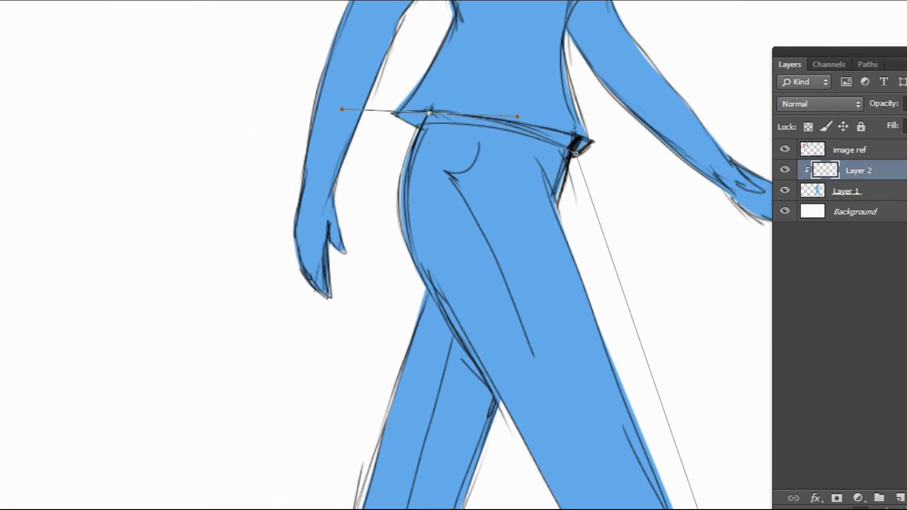
{"action": "scroll", "coordinate": [425, 284], "scroll_direction": "down", "scroll_amount": 10}
{"action": "left_click", "coordinate": [378, 277]}
{"action": "left_click", "coordinate": [343, 385]}
{"action": "left_click_drag", "start_coordinate": [462, 431], "coordinate": [520, 434]}
{"action": "key", "text": "ctrl+Return"}
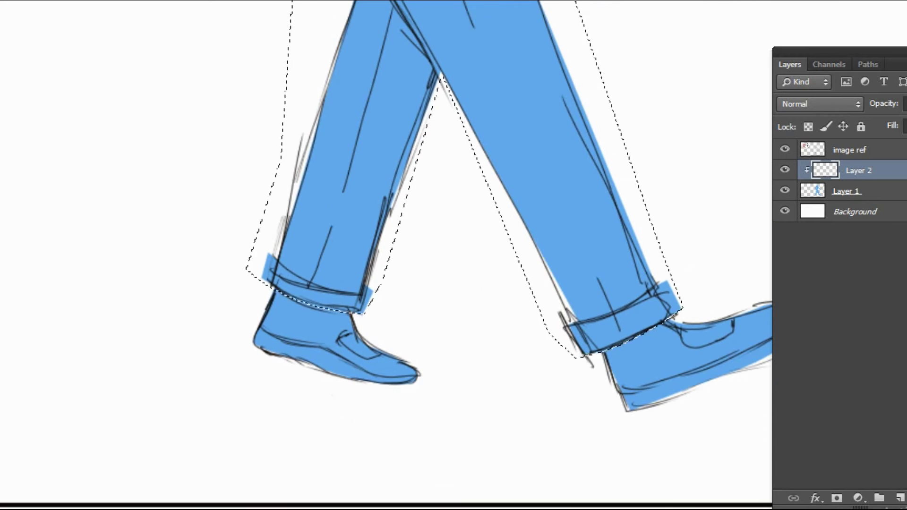
Step: Fill the trousers selection with dark blue and rename its layer "pant"
{"action": "key", "text": "Return"}
{"action": "key", "text": "alt+BackSpace"}
{"action": "key", "text": "ctrl+minus"}
{"action": "double_click", "coordinate": [858, 171]}
{"action": "type", "text": "pant"}
{"action": "key", "text": "Return"}
Step: Add a clipped layer below the pant layer and outline the rear shoe with the Pen tool
{"action": "key", "text": "ctrl+shift+alt+n"}
{"action": "key", "text": "ctrl+plus"}
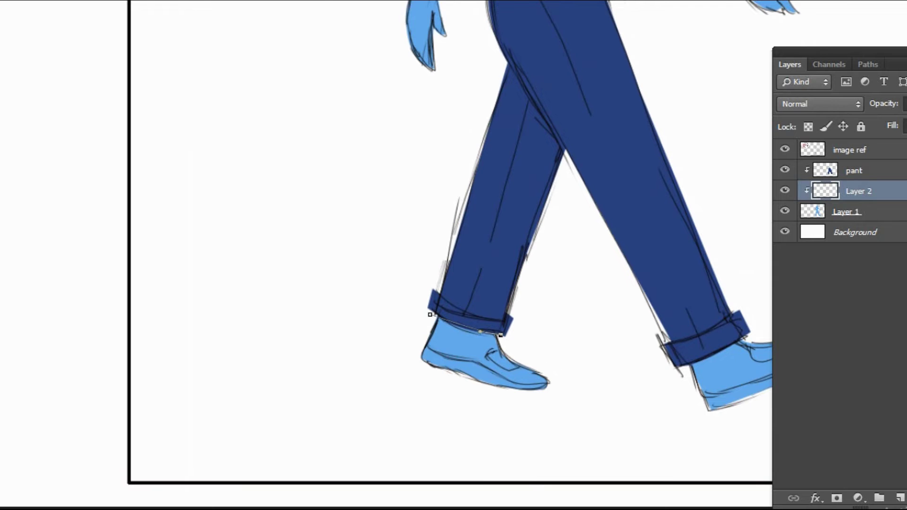
{"action": "left_click", "coordinate": [572, 381]}
{"action": "left_click", "coordinate": [530, 420]}
{"action": "left_click", "coordinate": [369, 381]}
{"action": "left_click_drag", "start_coordinate": [519, 283], "coordinate": [375, 292]}
Step: Outline the front shoe, convert the path to a selection, and fill both shoes with dark navy
{"action": "left_click", "coordinate": [649, 312]}
{"action": "left_click", "coordinate": [716, 322]}
{"action": "left_click", "coordinate": [732, 363]}
{"action": "left_click", "coordinate": [589, 433]}
{"action": "left_click", "coordinate": [527, 455]}
{"action": "left_click", "coordinate": [524, 386]}
{"action": "key", "text": "ctrl+Return"}
{"action": "key", "text": "Return"}
{"action": "key", "text": "alt+BackSpace"}
{"action": "key", "text": "ctrl+d"}
Step: Fill the Background layer with a pale yellow
{"action": "key", "text": "ctrl+0"}
{"action": "key", "text": "ctrl+plus"}
{"action": "key", "text": "ctrl+plus"}
{"action": "key", "text": "alt+comma"}
{"action": "left_click", "coordinate": [521, 235]}
{"action": "left_click", "coordinate": [434, 107]}
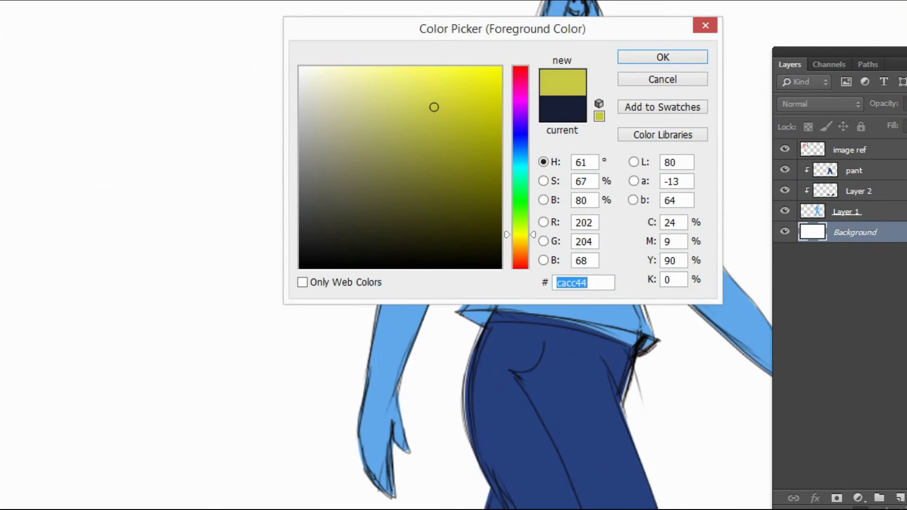
{"action": "left_click", "coordinate": [370, 70]}
{"action": "key", "text": "Return"}
{"action": "key", "text": "alt+BackSpace"}
Step: Create a new layer above the Background and fill a large circular selection behind the figure with light pink
{"action": "key", "text": "ctrl+0"}
{"action": "key", "text": "ctrl+shift+alt+n"}
{"action": "left_click_drag", "start_coordinate": [476, 81], "coordinate": [709, 314]}
{"action": "key", "text": "alt+comma"}
{"action": "left_click", "coordinate": [521, 96]}
{"action": "left_click", "coordinate": [368, 74]}
{"action": "key", "text": "Return"}
{"action": "key", "text": "alt+BackSpace"}
{"action": "key", "text": "ctrl+d"}
Step: Try to warp the pink circle into an irregular, heart-like background shape
{"action": "key", "text": "ctrl+t"}
{"action": "left_click_drag", "start_coordinate": [555, 85], "coordinate": [618, 256]}
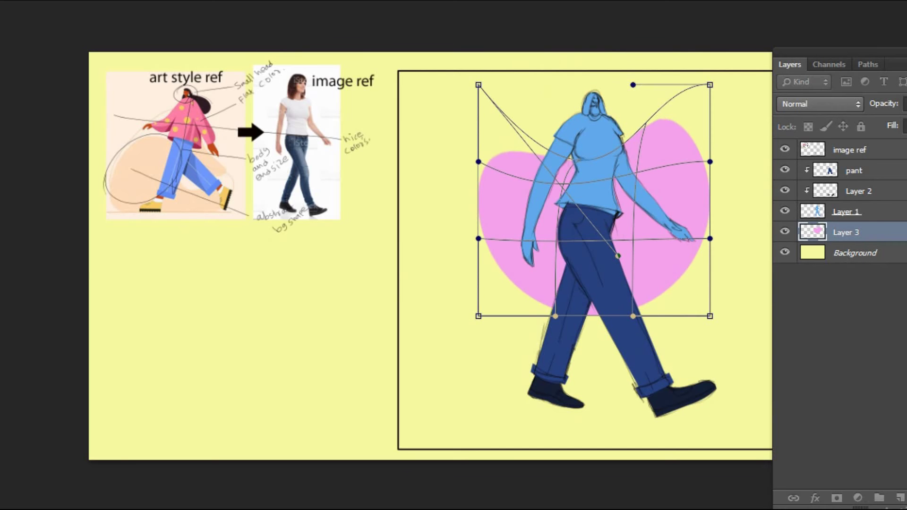
{"action": "left_click_drag", "start_coordinate": [633, 316], "coordinate": [488, 364]}
{"action": "left_click_drag", "start_coordinate": [556, 316], "coordinate": [403, 304]}
{"action": "key", "text": "ctrl+z"}
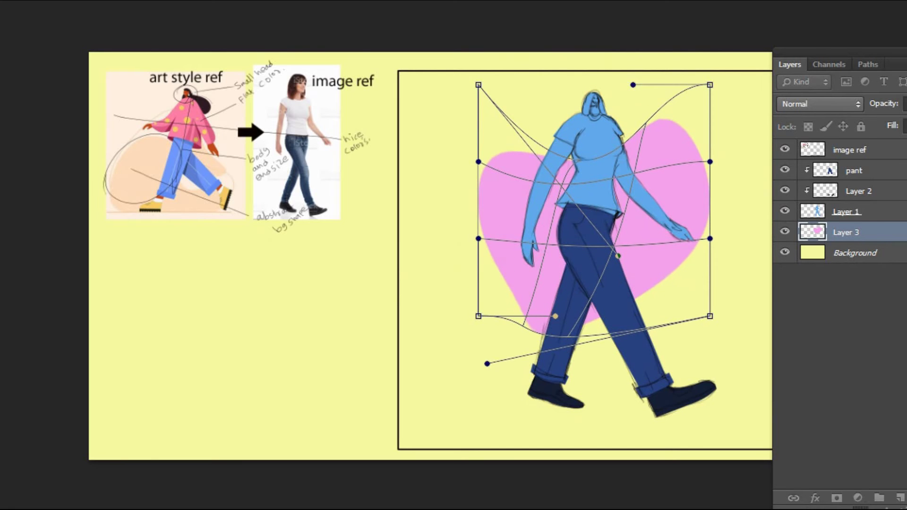
{"action": "key", "text": "Return"}
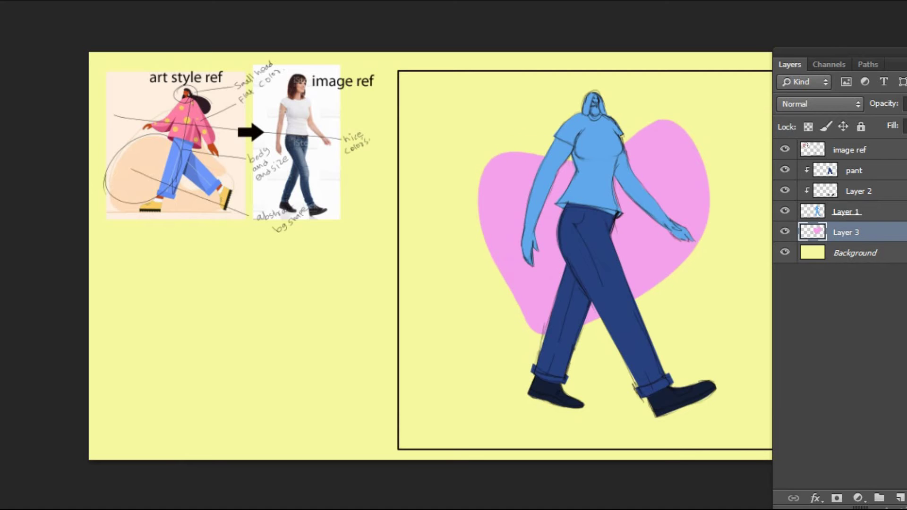
Step: Rotate the warped pink shape and move it slightly lower behind the figure
{"action": "key", "text": "ctrl+t"}
{"action": "left_click_drag", "start_coordinate": [544, 373], "coordinate": [571, 340]}
{"action": "left_click_drag", "start_coordinate": [652, 265], "coordinate": [661, 279]}
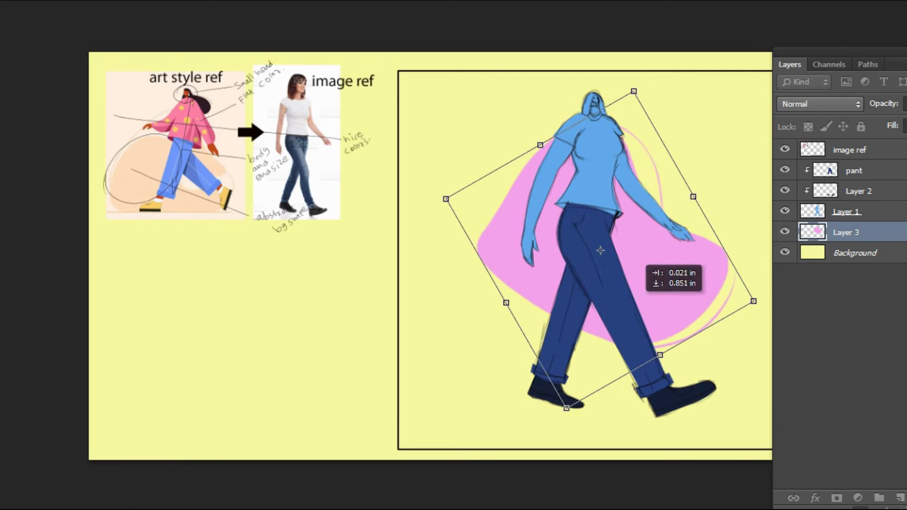
{"action": "key", "text": "Return"}
Step: Delete the warped pink shape from Layer 3
{"action": "scroll", "coordinate": [322, 185], "scroll_direction": "up", "scroll_amount": 1}
{"action": "key", "text": "Delete"}
{"action": "key", "text": "ctrl+minus"}
{"action": "key", "text": "ctrl+minus"}
{"action": "key", "text": "ctrl+plus"}
{"action": "scroll", "coordinate": [449, 257], "scroll_direction": "down", "scroll_amount": 1}
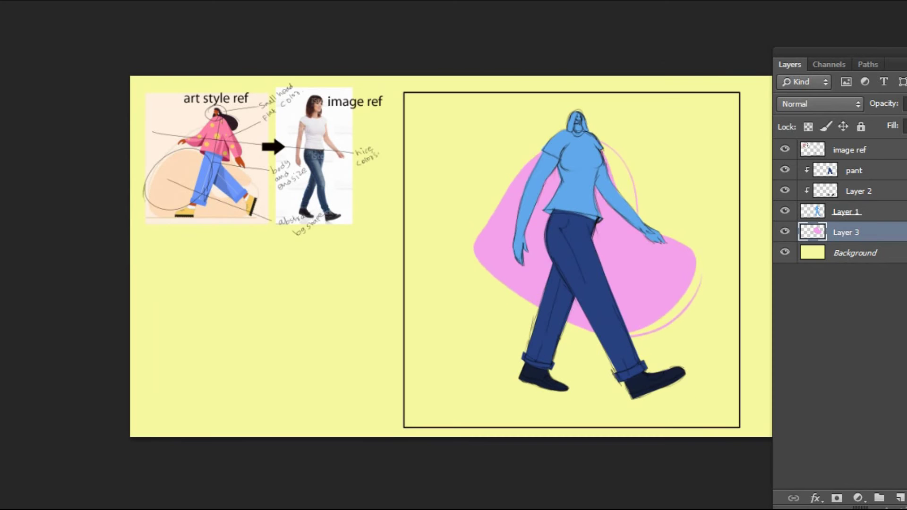
{"action": "key", "text": "Delete"}
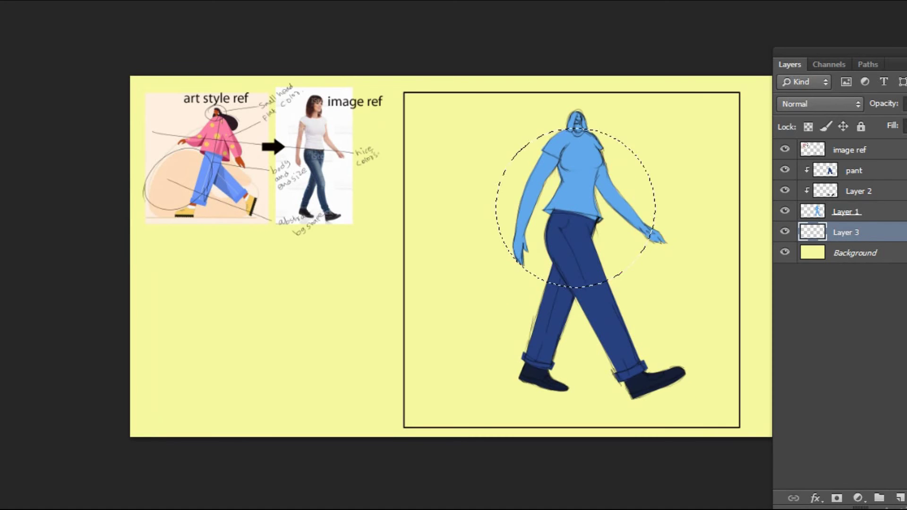
Step: Warp the pink circle into an abstract curved blob behind the figure
{"action": "right_click", "coordinate": [638, 168]}
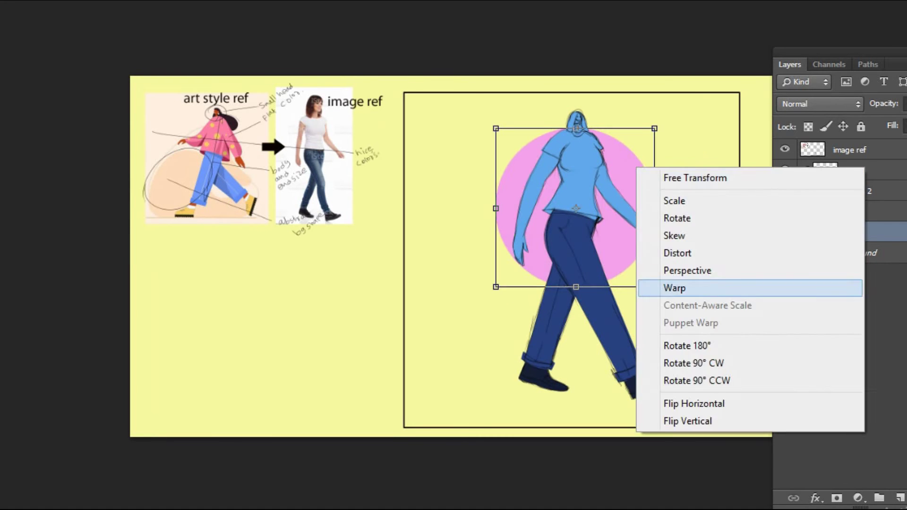
{"action": "left_click", "coordinate": [661, 287]}
{"action": "left_click_drag", "start_coordinate": [495, 234], "coordinate": [451, 254]}
{"action": "left_click_drag", "start_coordinate": [585, 198], "coordinate": [666, 140]}
{"action": "key", "text": "Return"}
Step: Add a clipped layer directly above Layer 1 for the T-shirt
{"action": "scroll", "coordinate": [583, 218], "scroll_direction": "up", "scroll_amount": 6}
{"action": "left_click", "coordinate": [845, 212]}
{"action": "key", "text": "ctrl+shift+alt+n"}
{"action": "key", "text": "ctrl+alt+g"}
Step: Outline the T-shirt along its hem, sleeves and neckline with the Pen tool and fill it with white
{"action": "left_click", "coordinate": [587, 453]}
{"action": "left_click_drag", "start_coordinate": [350, 415], "coordinate": [244, 428]}
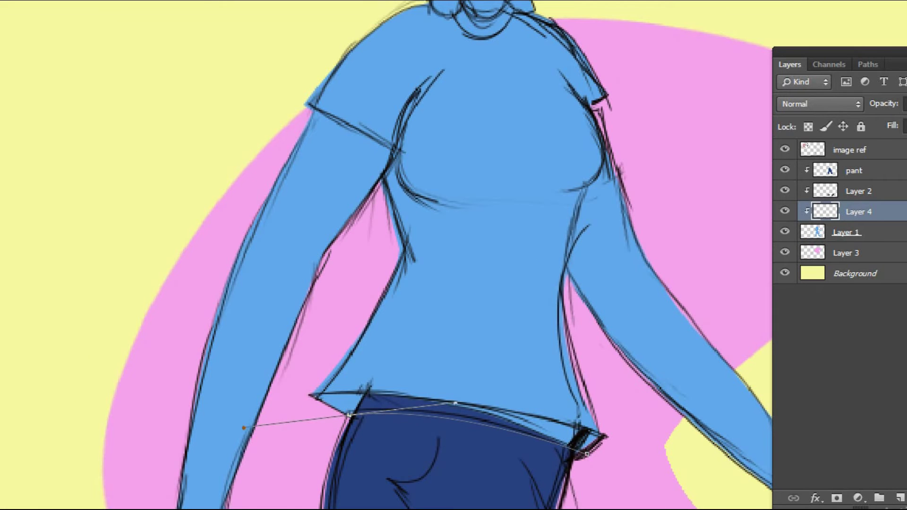
{"action": "left_click_drag", "start_coordinate": [379, 180], "coordinate": [395, 150]}
{"action": "left_click_drag", "start_coordinate": [396, 150], "coordinate": [218, 157]}
{"action": "left_click_drag", "start_coordinate": [430, 99], "coordinate": [447, 161]}
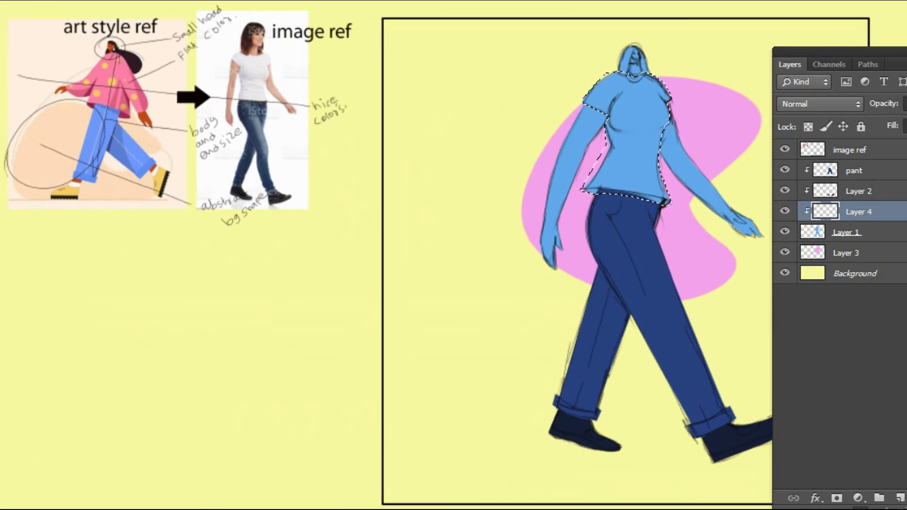
{"action": "key", "text": "alt+BackSpace"}
Step: Recolour the figure on Layer 1 with the brown skin tone #71492e, keeping its transparent pixels locked
{"action": "left_click", "coordinate": [846, 252]}
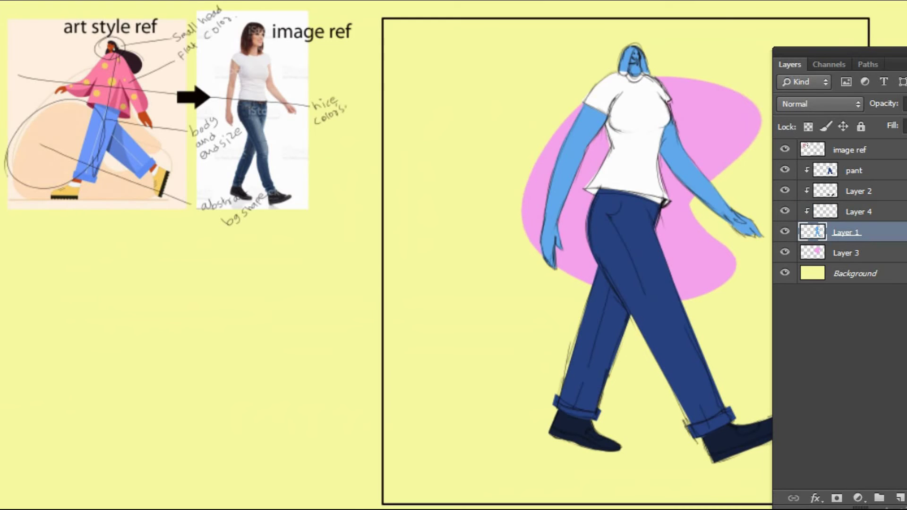
{"action": "left_click", "coordinate": [846, 232]}
{"action": "key", "text": "alt+BackSpace"}
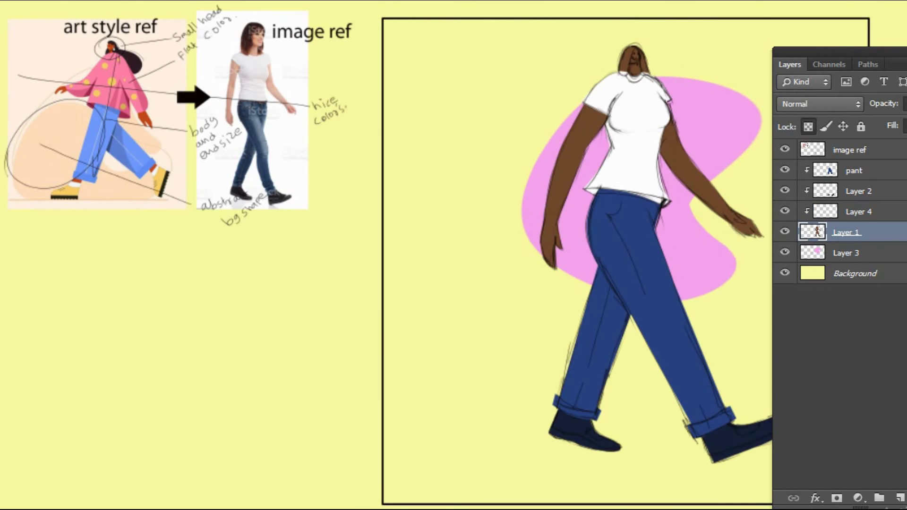
Step: Add a layer above the T-shirt, outline the hair with the Pen tool, and fill the selection
{"action": "key", "text": "ctrl+plus"}
{"action": "key", "text": "ctrl+plus"}
{"action": "key", "text": "alt+bracketright"}
{"action": "key", "text": "ctrl+shift+alt+n"}
{"action": "key", "text": "ctrl+plus"}
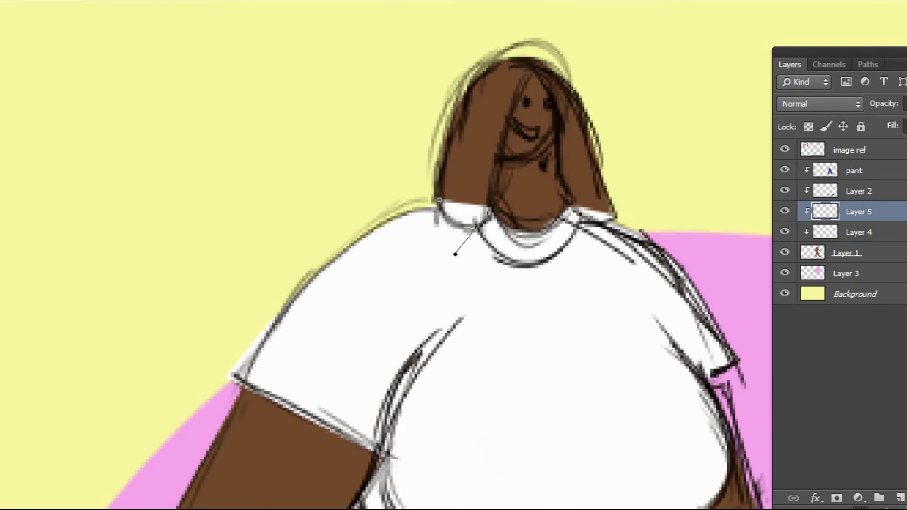
{"action": "key", "text": "ctrl+Return"}
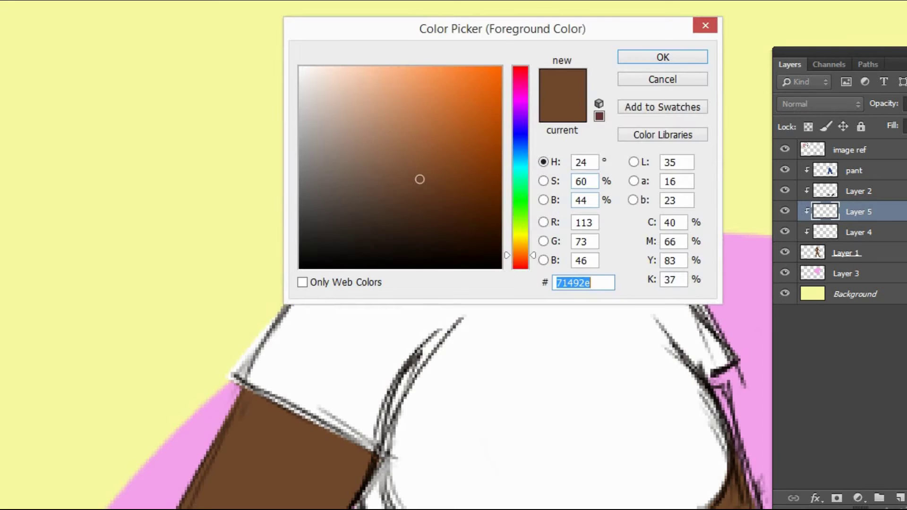
{"action": "key", "text": "alt+BackSpace"}
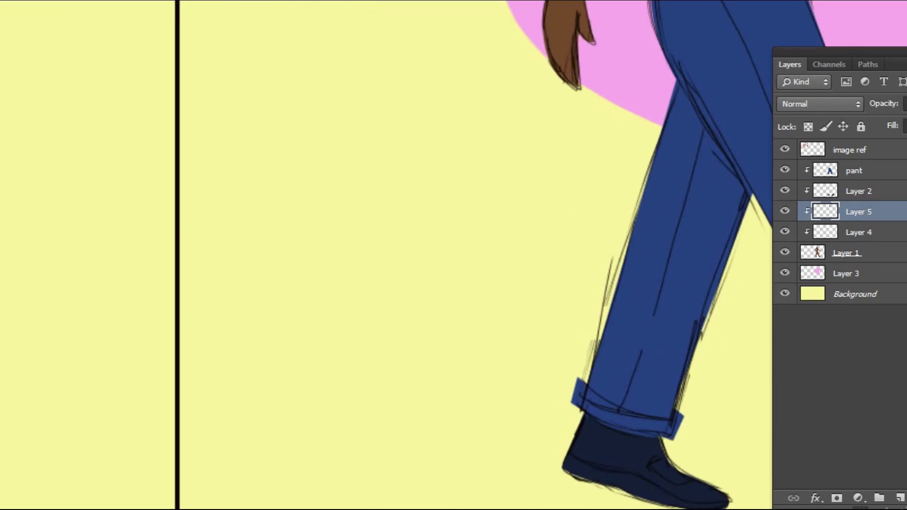
Step: Merge the clipped colour layers above Layer 1 into one and rename it "mid value color"
{"action": "left_click", "coordinate": [858, 232], "text": "shift"}
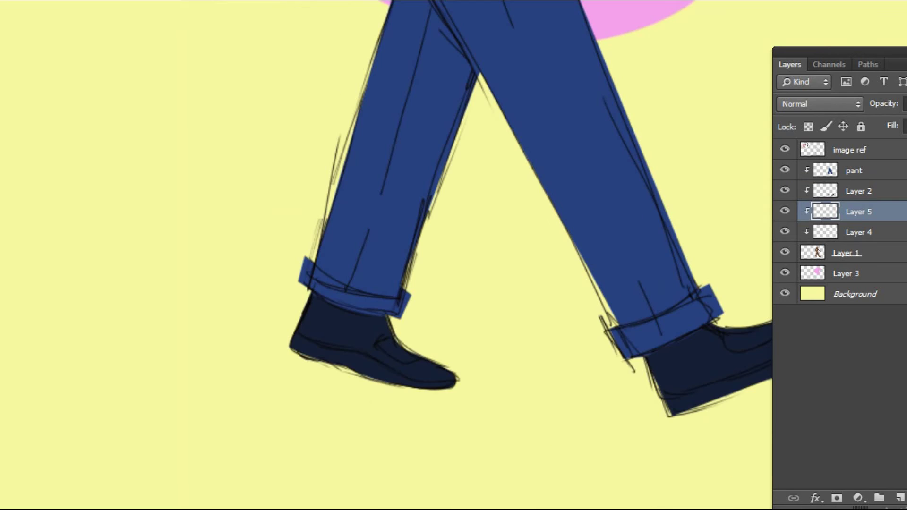
{"action": "key", "text": "ctrl+e"}
{"action": "double_click", "coordinate": [854, 170]}
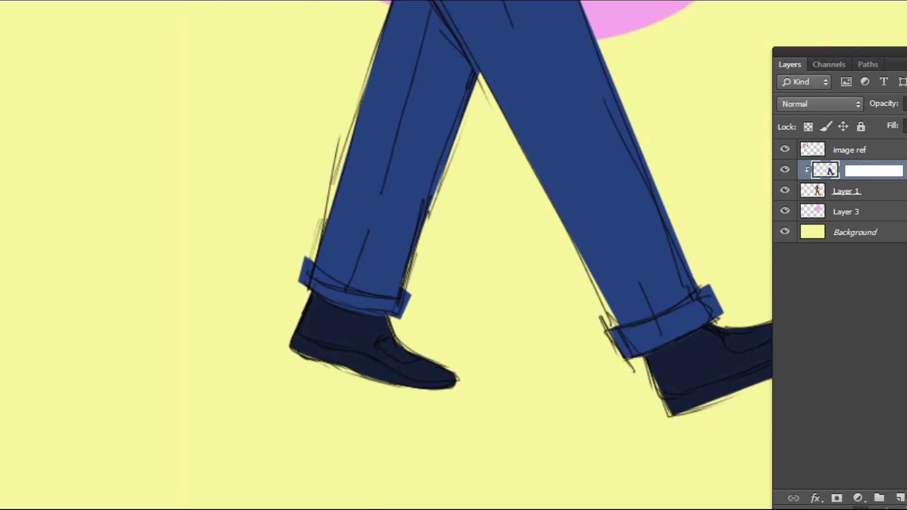
{"action": "type", "text": "mid value color"}
{"action": "key", "text": "Return"}
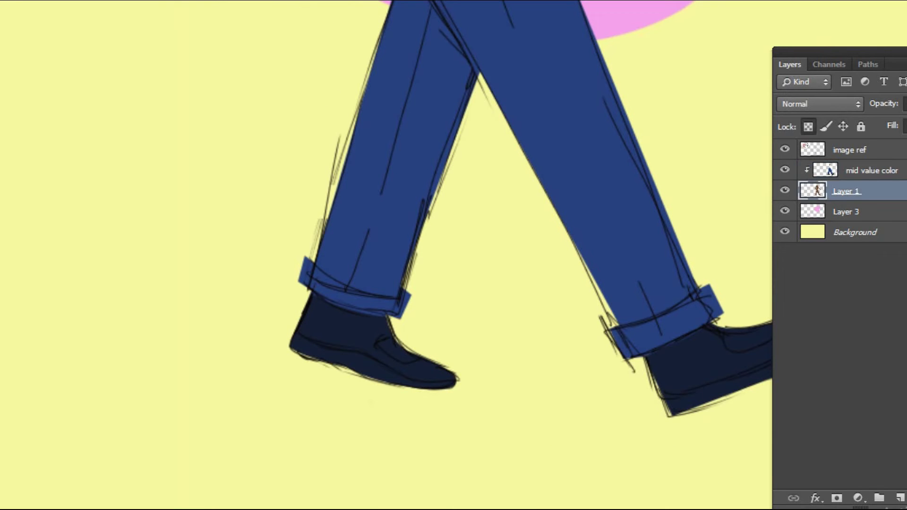
Step: Add a clipped layer above the mid value color layer and name it "shadow"
{"action": "key", "text": "ctrl+alt+shift+n"}
{"action": "double_click", "coordinate": [857, 170]}
{"action": "type", "text": "shadow"}
{"action": "key", "text": "Return"}
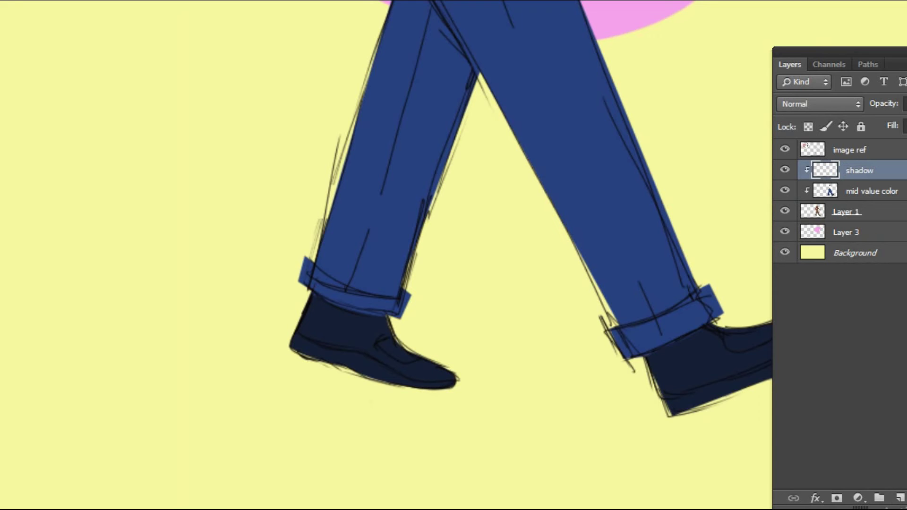
Step: Fill the selected sole areas of both shoes with a near-black shade on the shadow layer
{"action": "key", "text": "ctrl+plus"}
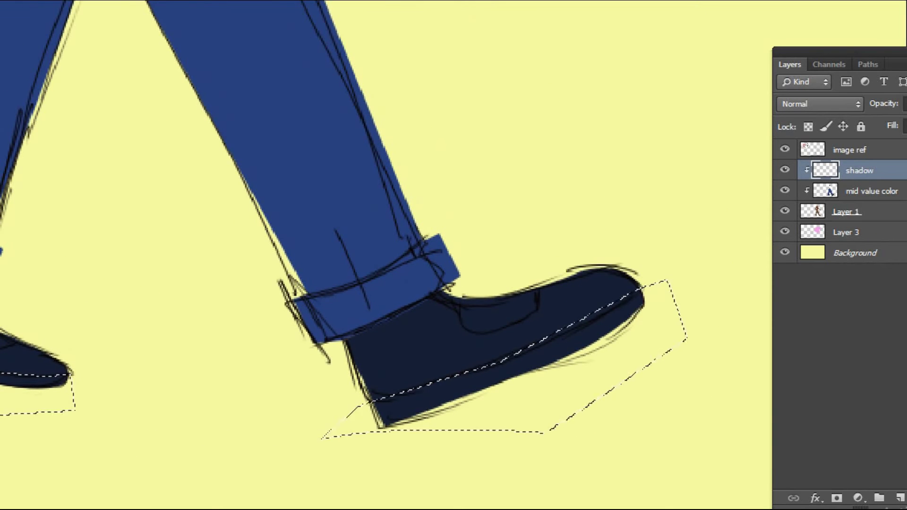
{"action": "key", "text": "alt+BackSpace"}
{"action": "key", "text": "ctrl+d"}
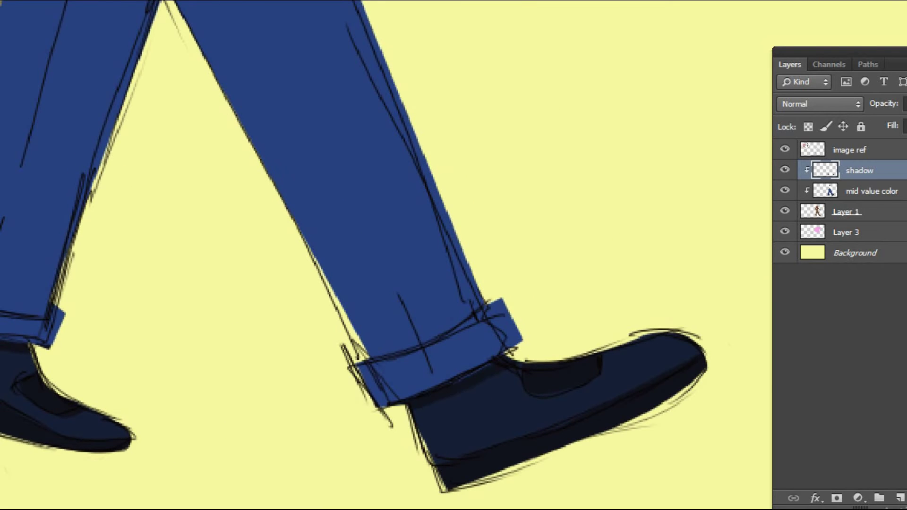
Step: Stroke light dashed stitching lines along the uppers of both shoes on the shadow layer
{"action": "scroll", "coordinate": [386, 247], "scroll_direction": "left", "scroll_amount": 3}
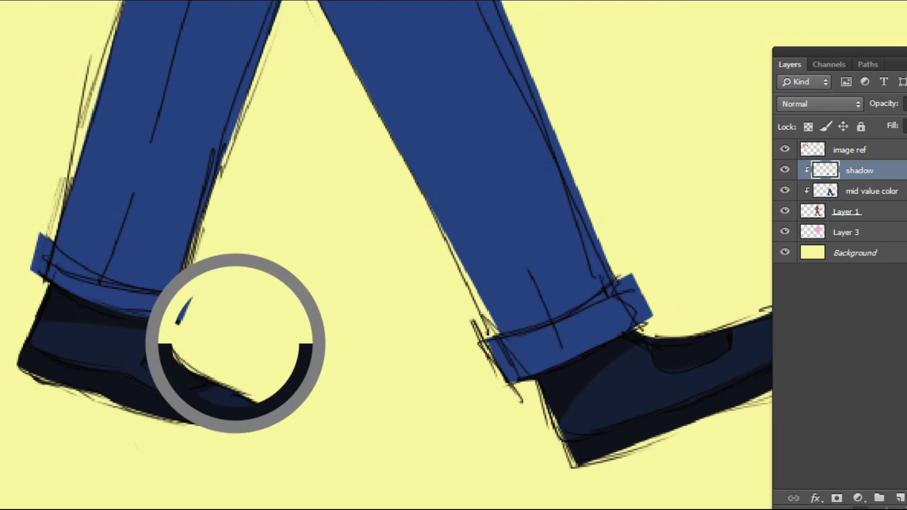
{"action": "key", "text": "Return"}
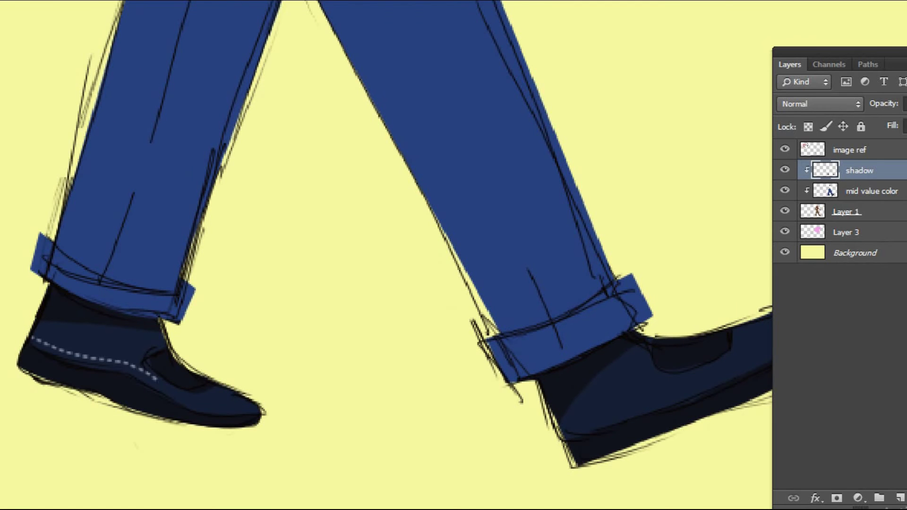
{"action": "scroll", "coordinate": [386, 247], "scroll_direction": "right", "scroll_amount": 3}
{"action": "scroll", "coordinate": [250, 405], "scroll_direction": "down", "scroll_amount": 4}
{"action": "scroll", "coordinate": [250, 405], "scroll_direction": "up", "scroll_amount": 4}
Step: Outline the folded cuffs of both trouser legs with the Pen tool and fill them with a lighter blue
{"action": "left_click", "coordinate": [238, 429]}
{"action": "left_click", "coordinate": [250, 404]}
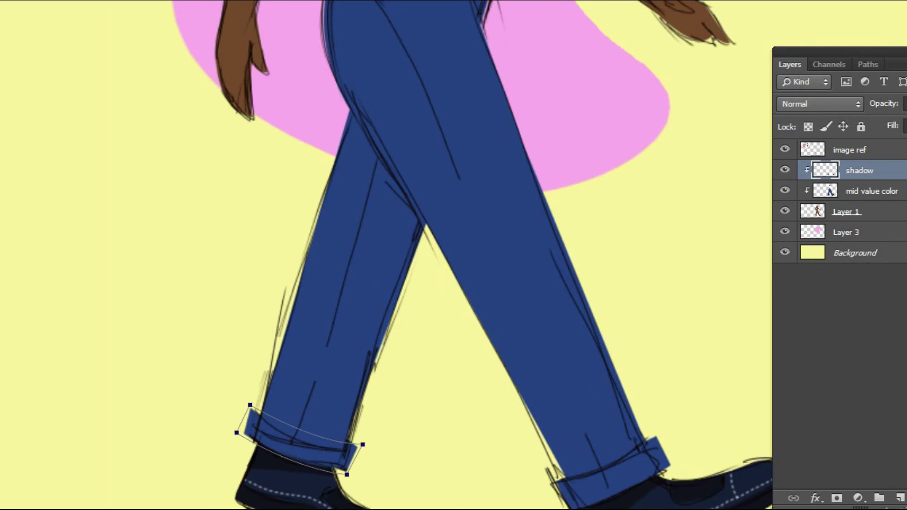
{"action": "left_click_drag", "start_coordinate": [544, 475], "coordinate": [457, 419]}
{"action": "left_click", "coordinate": [456, 419]}
{"action": "left_click_drag", "start_coordinate": [576, 374], "coordinate": [627, 347]}
{"action": "key", "text": "ctrl+Return"}
{"action": "key", "text": "Return"}
{"action": "key", "text": "alt+BackSpace"}
Step: Draw the curved pocket edge and the side seams of both trouser legs as paths and stroke them with lighter blue dashes
{"action": "scroll", "coordinate": [377, 255], "scroll_direction": "down", "scroll_amount": 2}
{"action": "scroll", "coordinate": [480, 255], "scroll_direction": "up", "scroll_amount": 1}
{"action": "left_click", "coordinate": [426, 77]}
{"action": "left_click_drag", "start_coordinate": [405, 115], "coordinate": [402, 118]}
{"action": "left_click", "coordinate": [561, 438]}
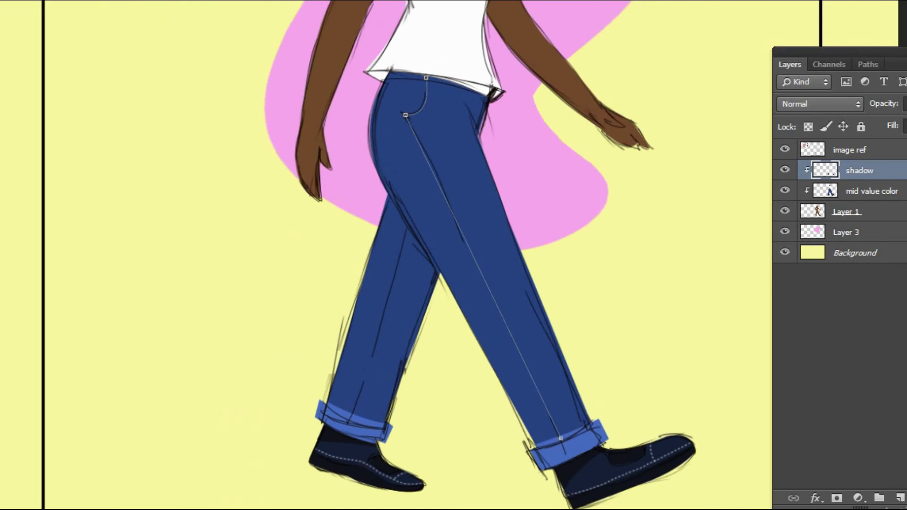
{"action": "key", "text": "Return"}
{"action": "scroll", "coordinate": [409, 228], "scroll_direction": "down", "scroll_amount": 3}
{"action": "scroll", "coordinate": [590, 227], "scroll_direction": "up", "scroll_amount": 4}
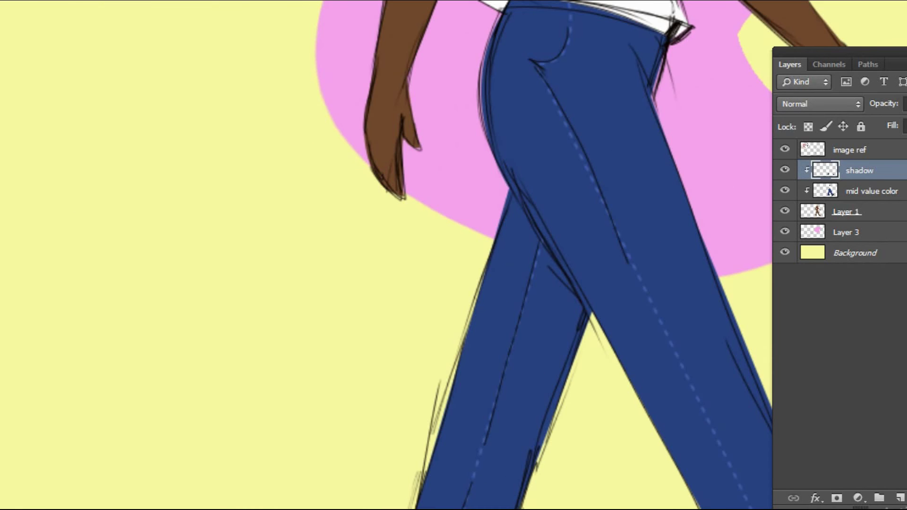
Step: Select the upper part of the back leg beneath the front thigh and paint a rounded dark blue shadow there
{"action": "key", "text": "ctrl+Return"}
{"action": "key", "text": "Return"}
{"action": "key", "text": "F5"}
{"action": "scroll", "coordinate": [27, 237], "scroll_direction": "up", "scroll_amount": 5}
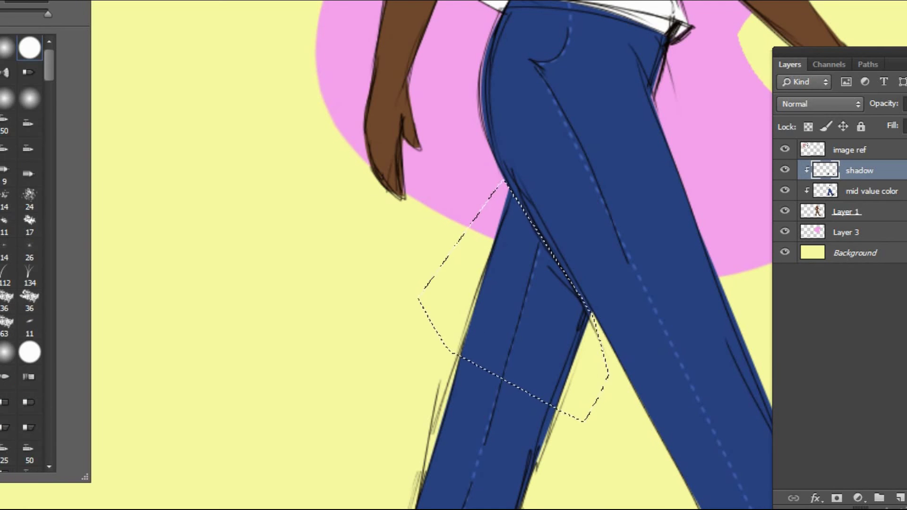
{"action": "key", "text": "F5"}
{"action": "key", "text": "Return"}
{"action": "mouse_move", "coordinate": [501, 212]}
{"action": "left_mouse_down"}
{"action": "mouse_move", "coordinate": [572, 284]}
{"action": "mouse_move", "coordinate": [491, 264]}
{"action": "left_mouse_up"}
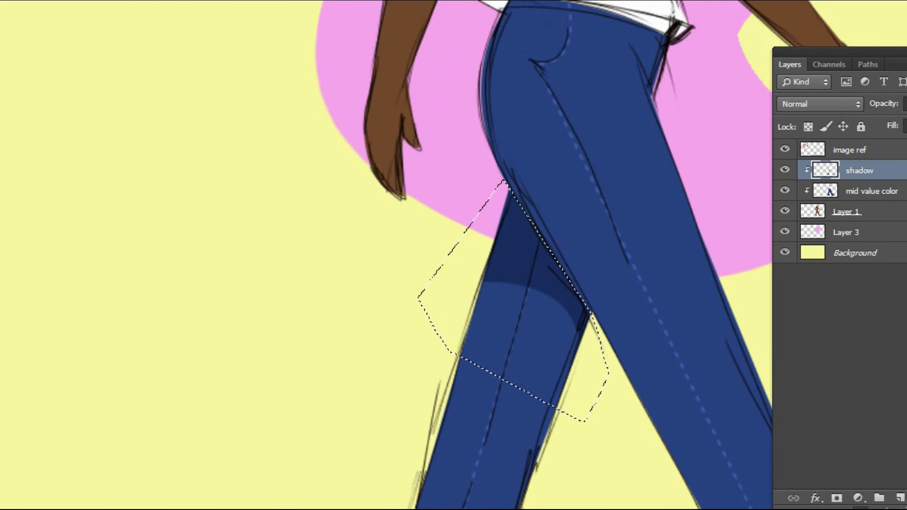
{"action": "key", "text": "ctrl+d"}
Step: Add a dark blue shadow band across the jeans' waist below the T-shirt, using the mid value color layer's selection
{"action": "key", "text": "ctrl+minus"}
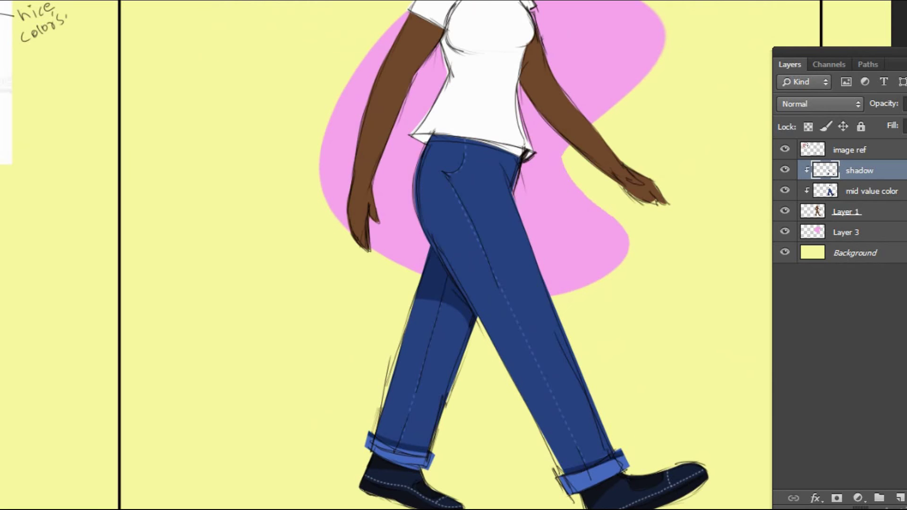
{"action": "left_click", "coordinate": [871, 191]}
{"action": "left_click", "coordinate": [825, 191], "text": "ctrl"}
{"action": "left_click", "coordinate": [860, 171]}
{"action": "key", "text": "ctrl+d"}
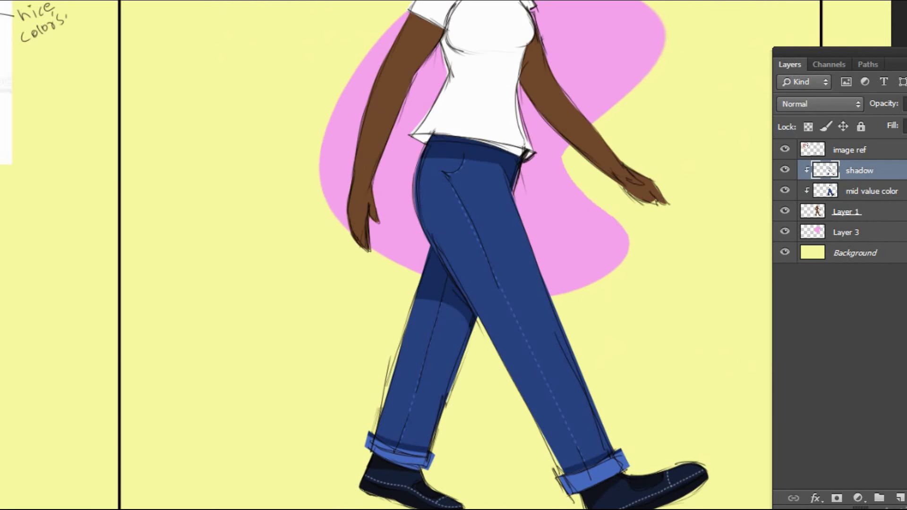
Step: Outline the underside of the T-shirt hem with the Pen tool and fill it with grey on the shadow layer
{"action": "scroll", "coordinate": [444, 255], "scroll_direction": "up", "scroll_amount": 3}
{"action": "key", "text": "alt+bracketleft"}
{"action": "key", "text": "alt+bracketright"}
{"action": "key", "text": "ctrl+plus"}
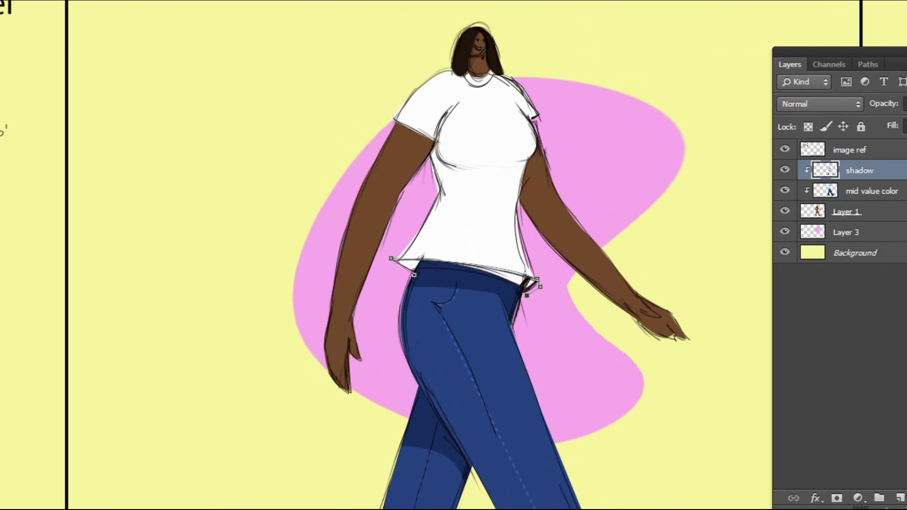
{"action": "key", "text": "ctrl+Return"}
{"action": "key", "text": "alt+BackSpace"}
{"action": "key", "text": "ctrl+d"}
{"action": "key", "text": "Escape"}
{"action": "key", "text": "ctrl+0"}
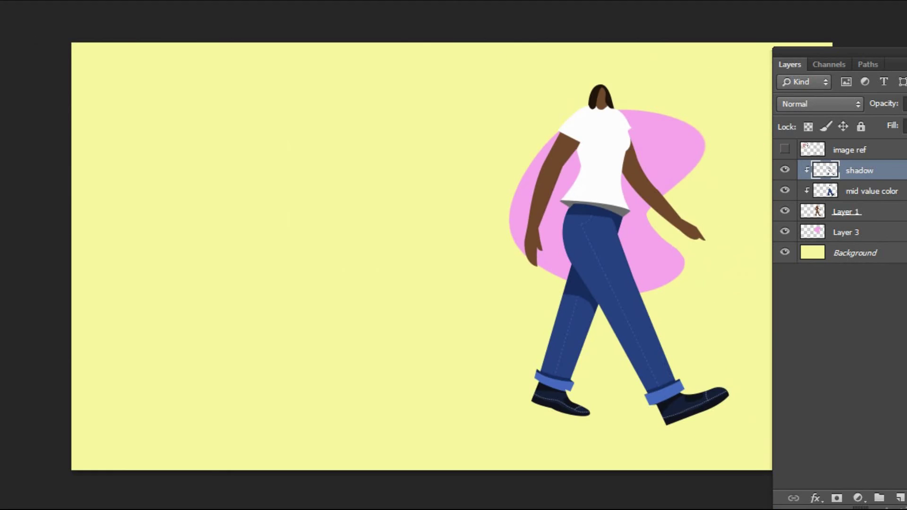
Step: Add curved dark brown shadows to both upper arms below the sleeves on the shadow layer
{"action": "key", "text": "ctrl+plus"}
{"action": "key", "text": "ctrl+plus"}
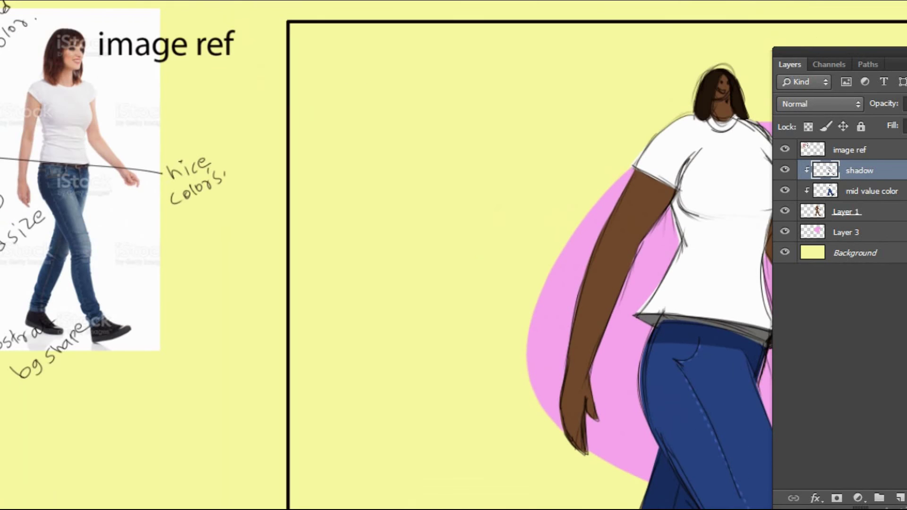
{"action": "left_click", "coordinate": [606, 342]}
{"action": "left_click_drag", "start_coordinate": [605, 342], "coordinate": [410, 269]}
{"action": "key", "text": "ctrl+Return"}
{"action": "key", "text": "ctrl+d"}
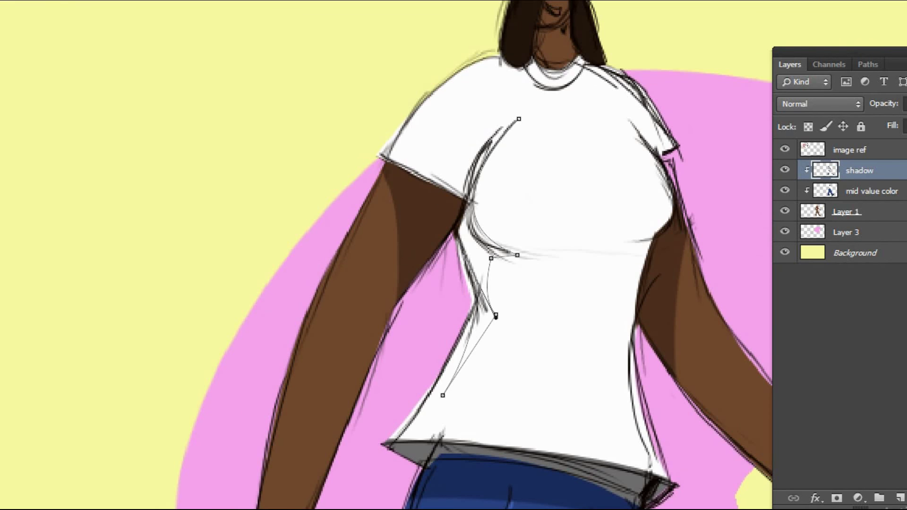
Step: Outline the T-shirt's fold shadows around the armpit, under the bust and along the waist, and load them as a selection
{"action": "left_click", "coordinate": [668, 220]}
{"action": "left_click_drag", "start_coordinate": [599, 246], "coordinate": [652, 264]}
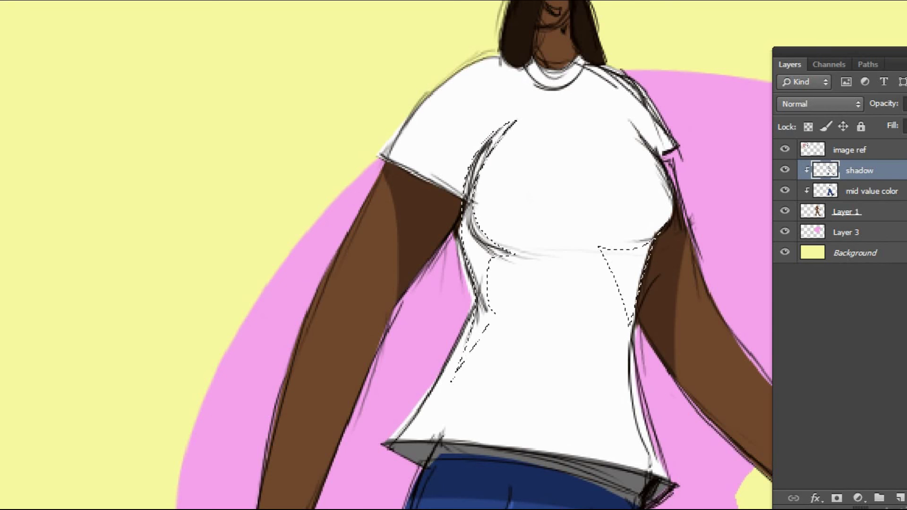